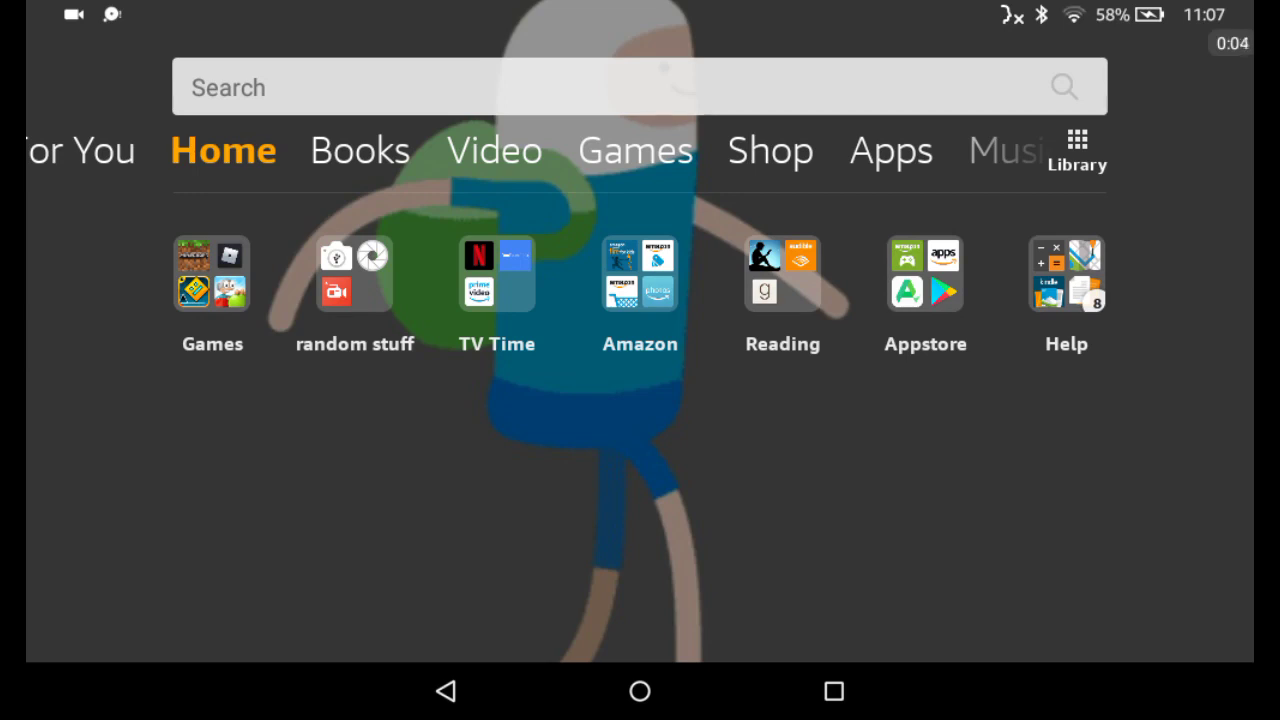
# Step: Open the Help folder and swipe to its second page showing Silk Browser
pyautogui.click(1066, 272)
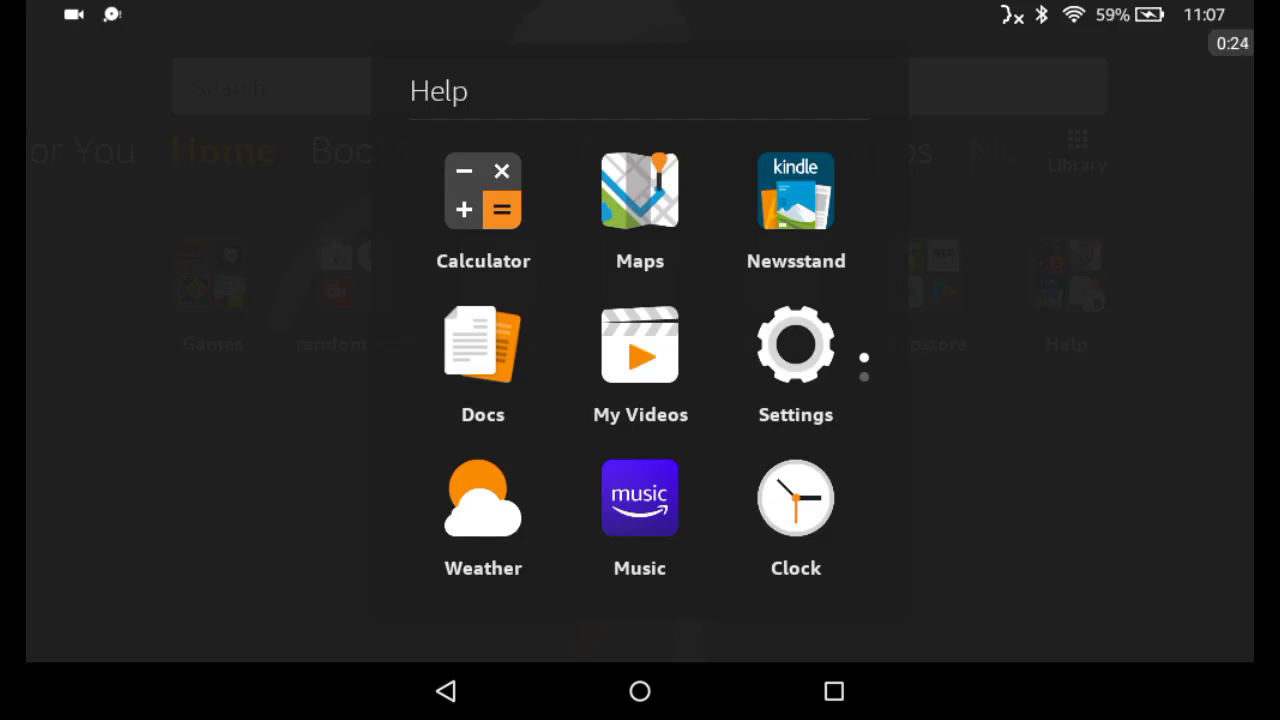
pyautogui.moveTo(640, 460); pyautogui.dragTo(640, 220)
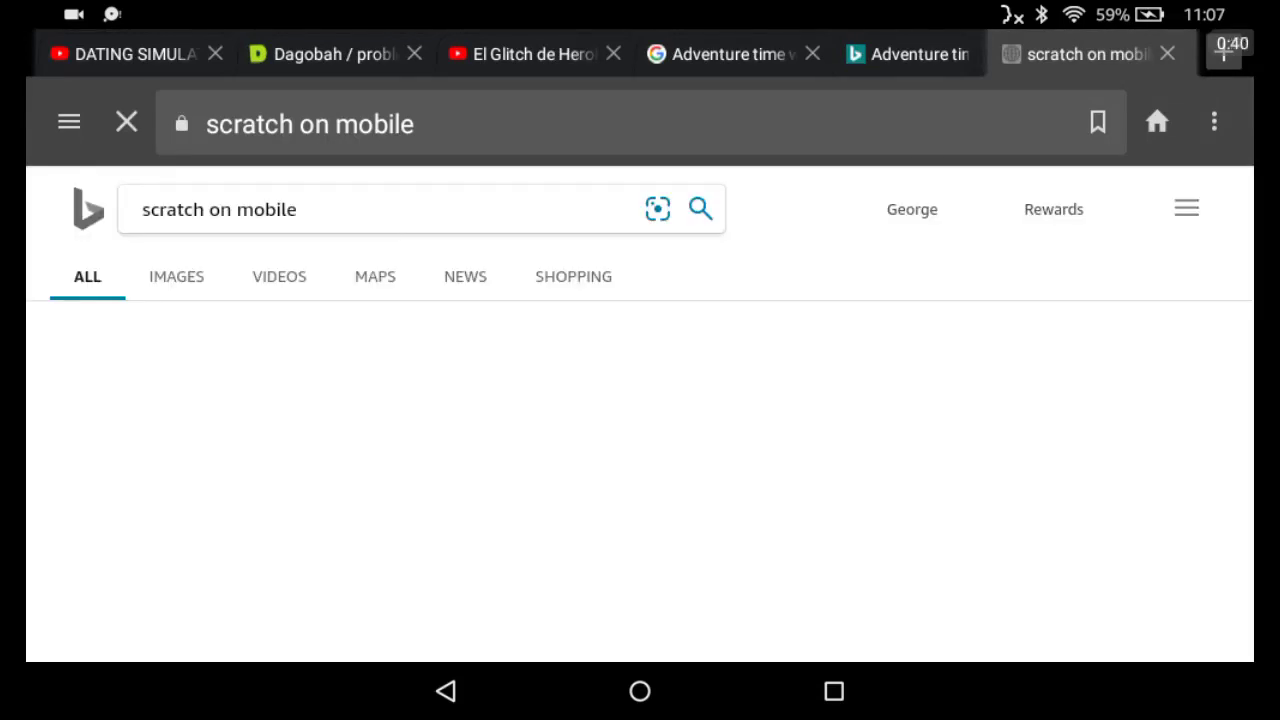
# Step: Replace 'scratch on mobile' with a Bing search for 'scratch download'
pyautogui.click(310, 124)
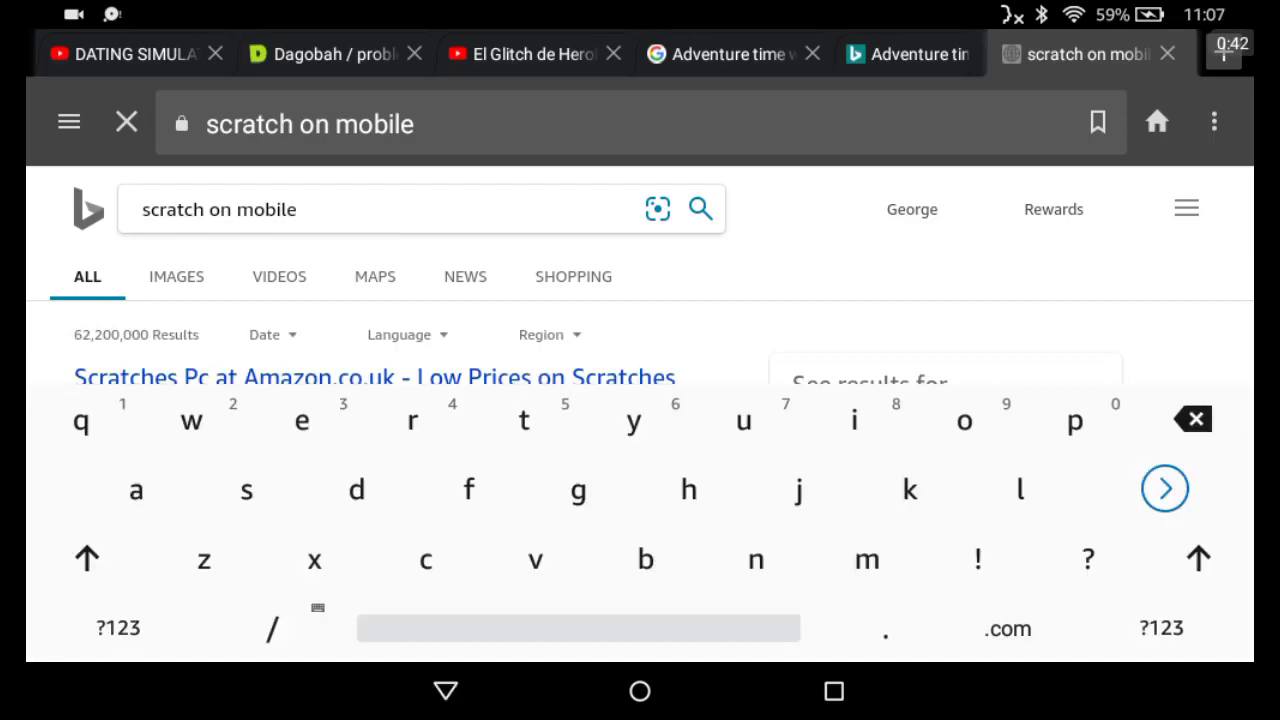
pyautogui.press('BackSpace')
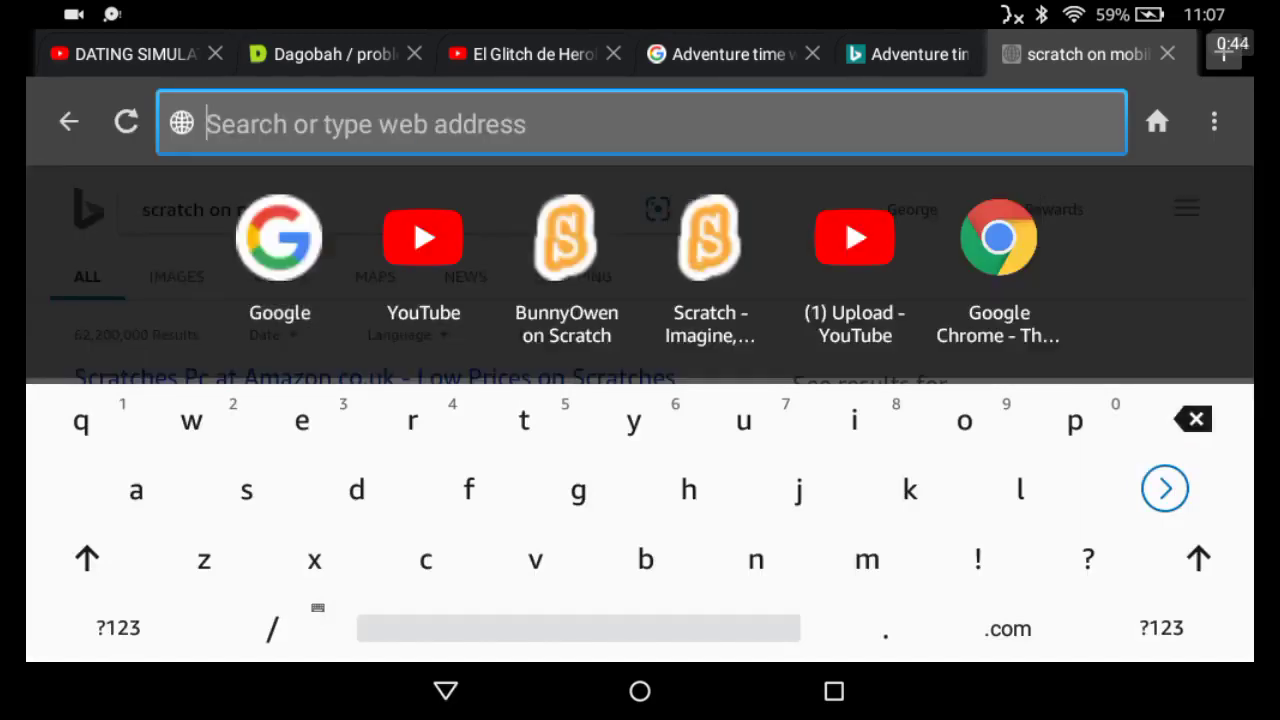
pyautogui.write('s')
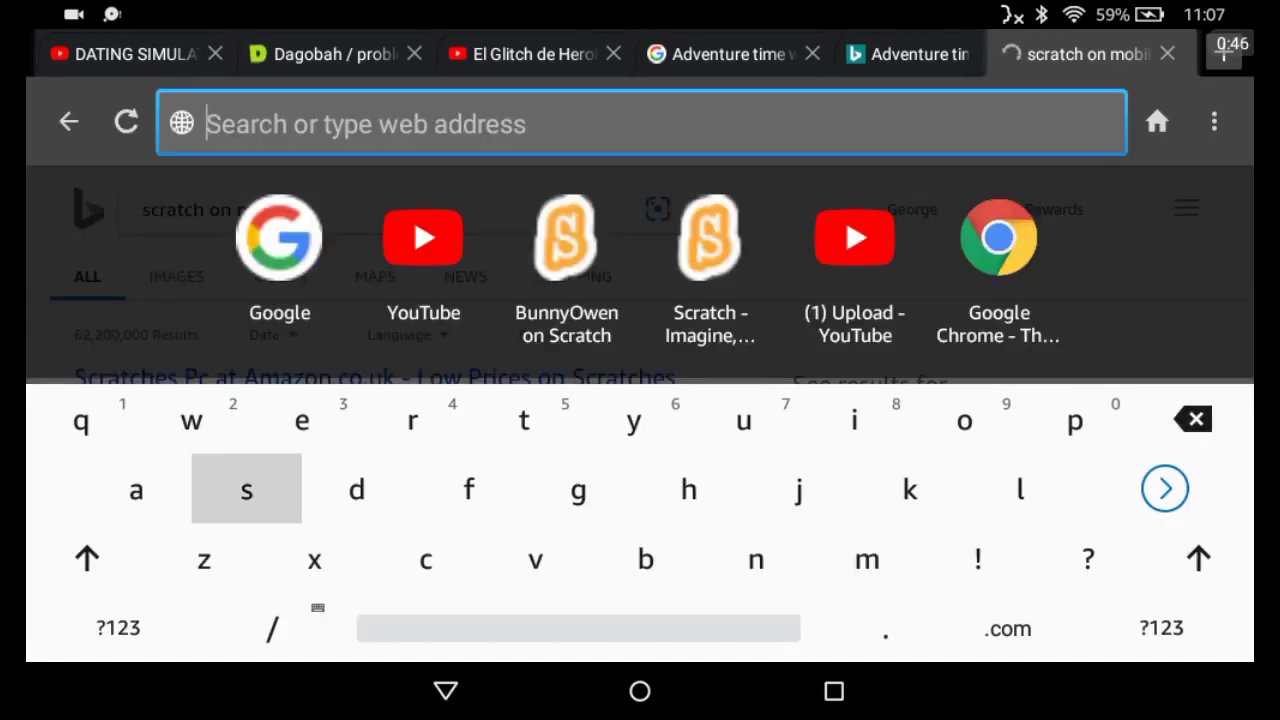
pyautogui.write('cray')
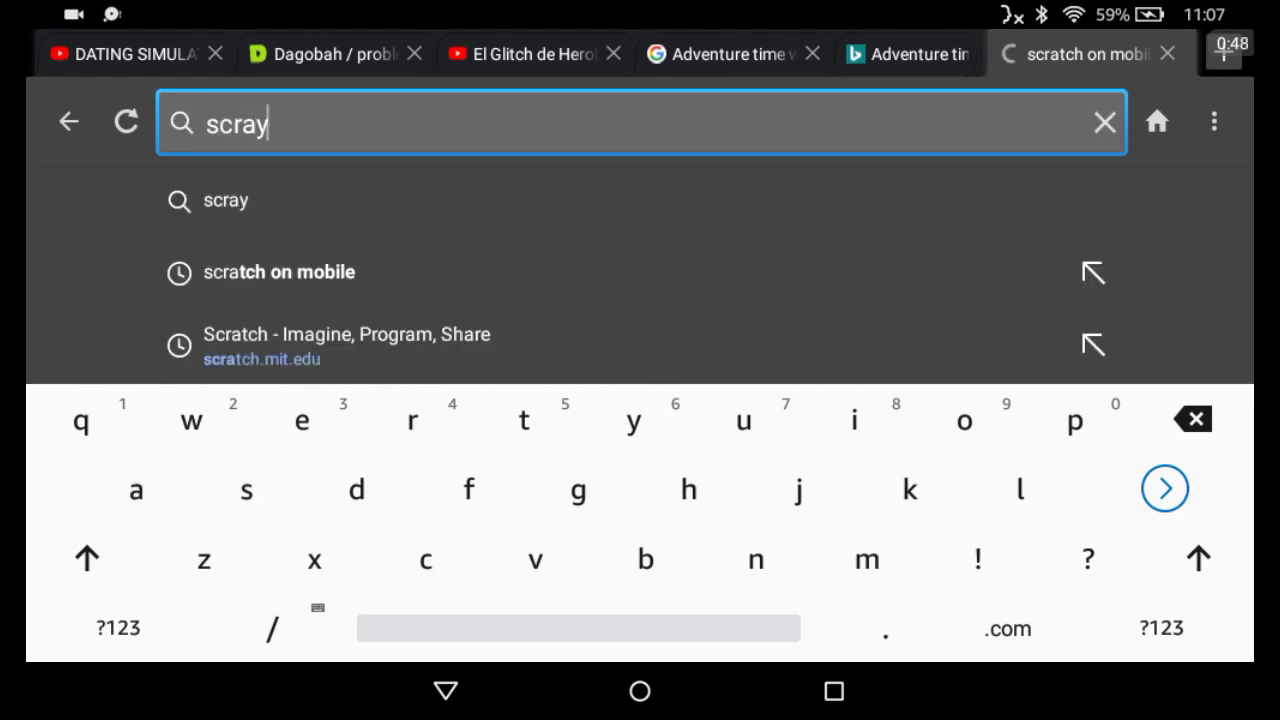
pyautogui.press('BackSpace')
pyautogui.write('tch')
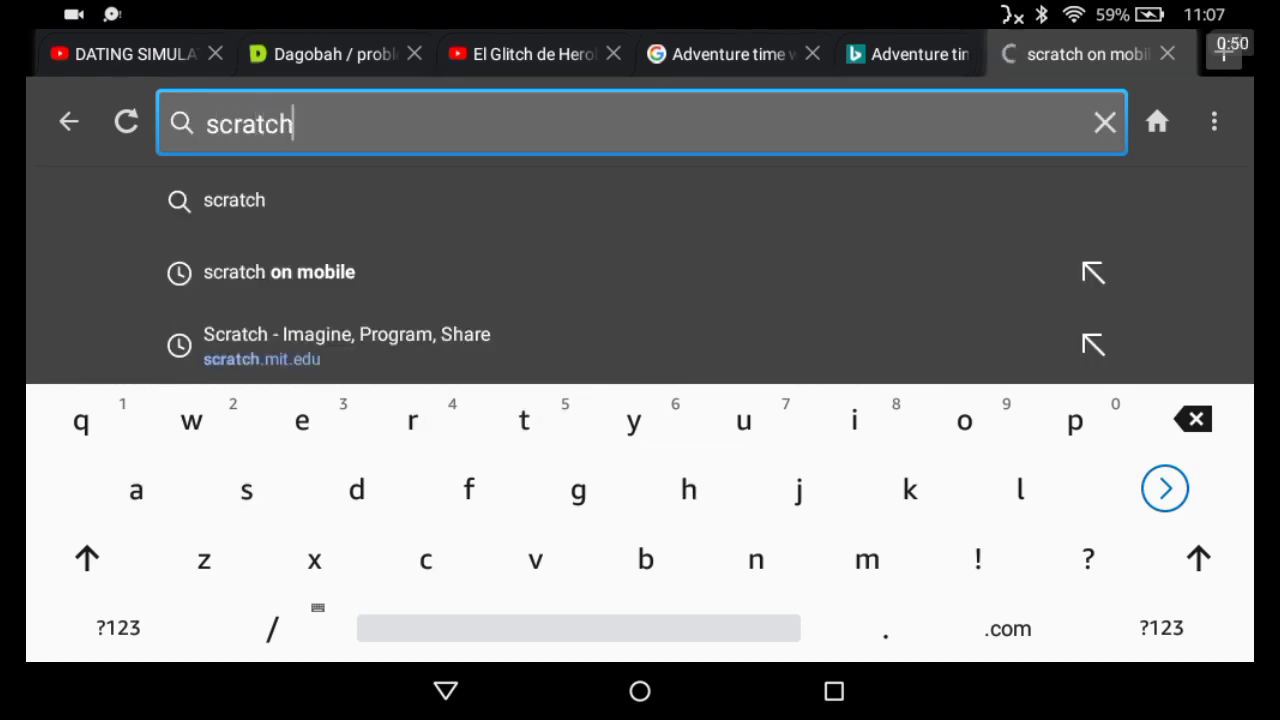
pyautogui.write(' d')
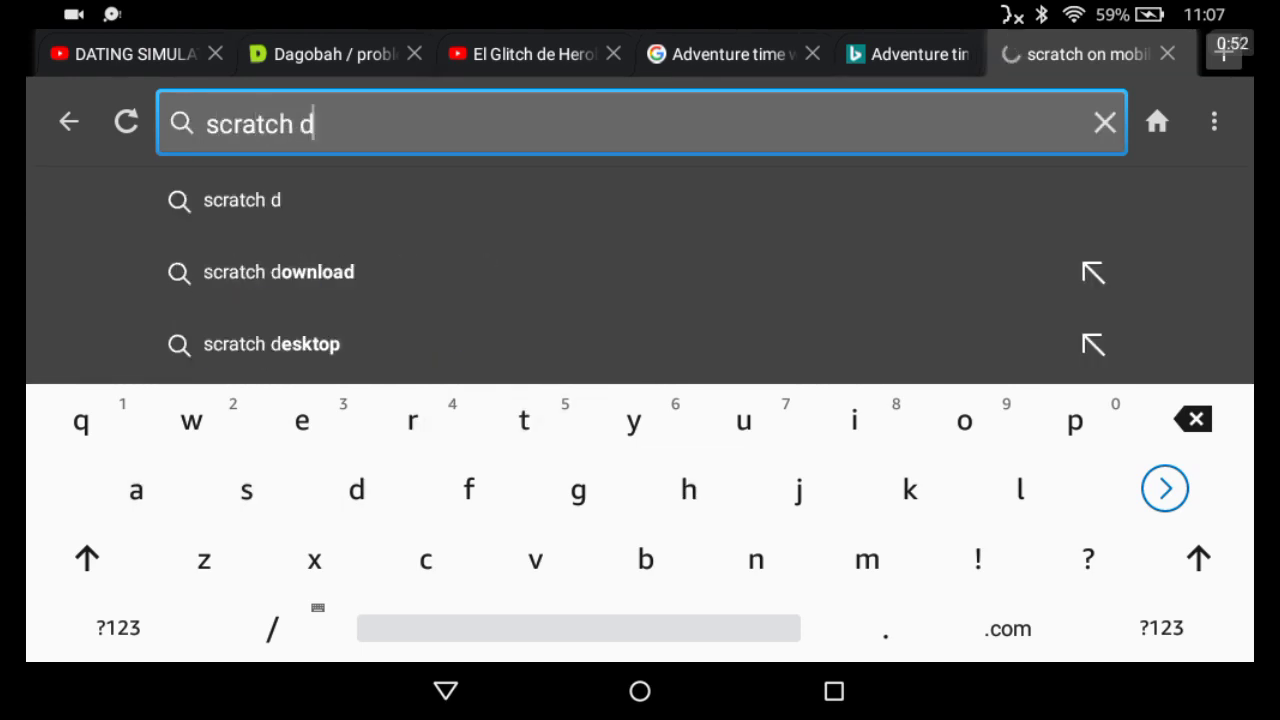
pyautogui.write('ownloa')
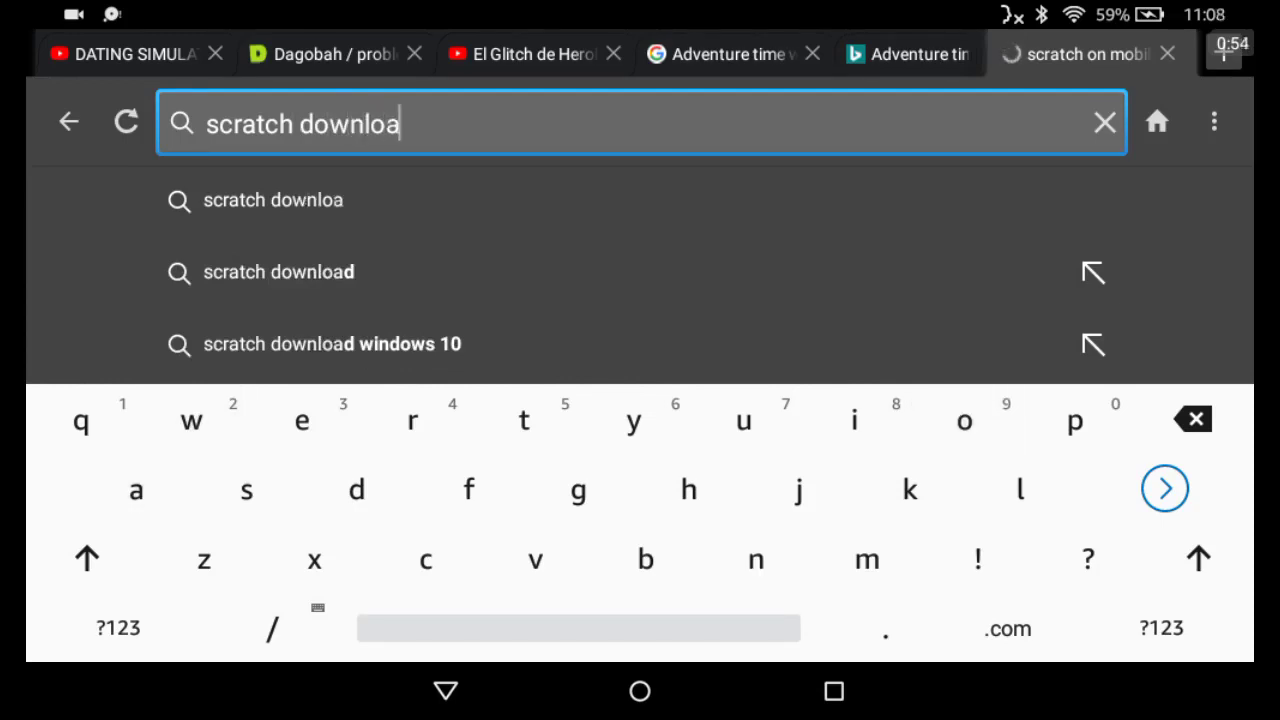
pyautogui.write('d')
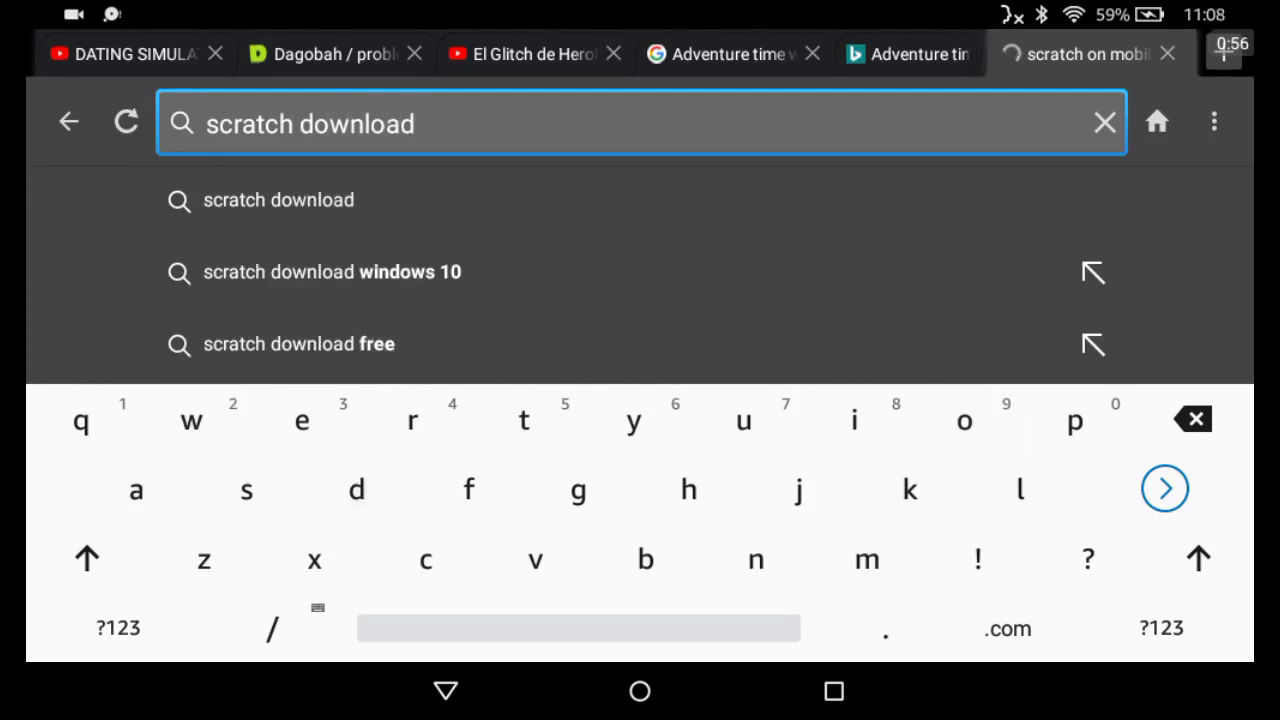
pyautogui.press('Return')
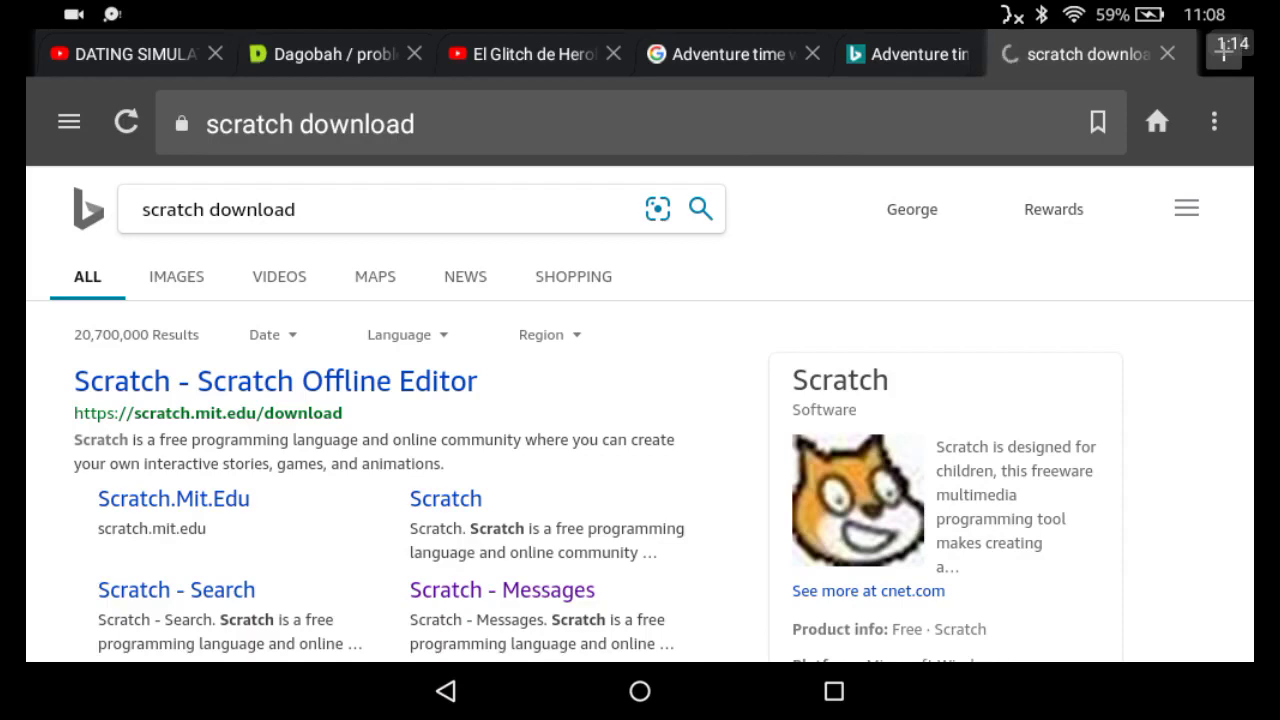
# Step: Refine the Bing query to 'scratch 3 download' and run it
pyautogui.scroll(-3, 640, 400)
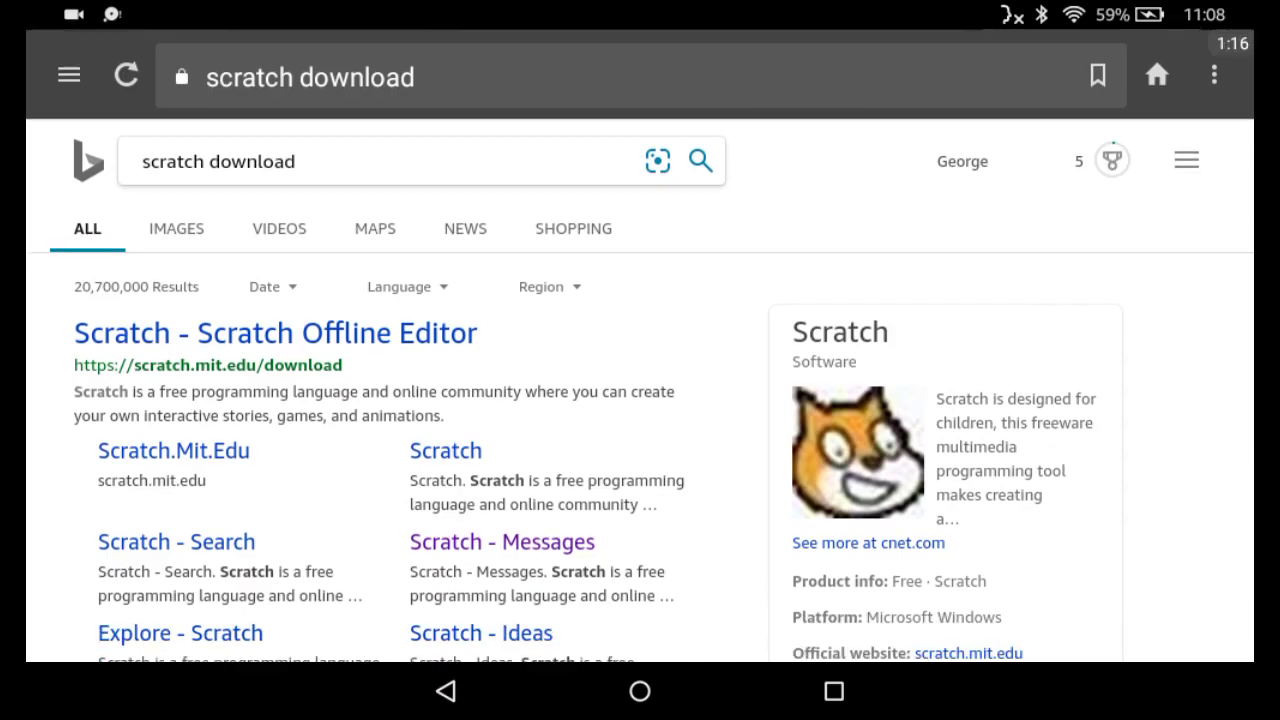
pyautogui.scroll(-2, 640, 400)
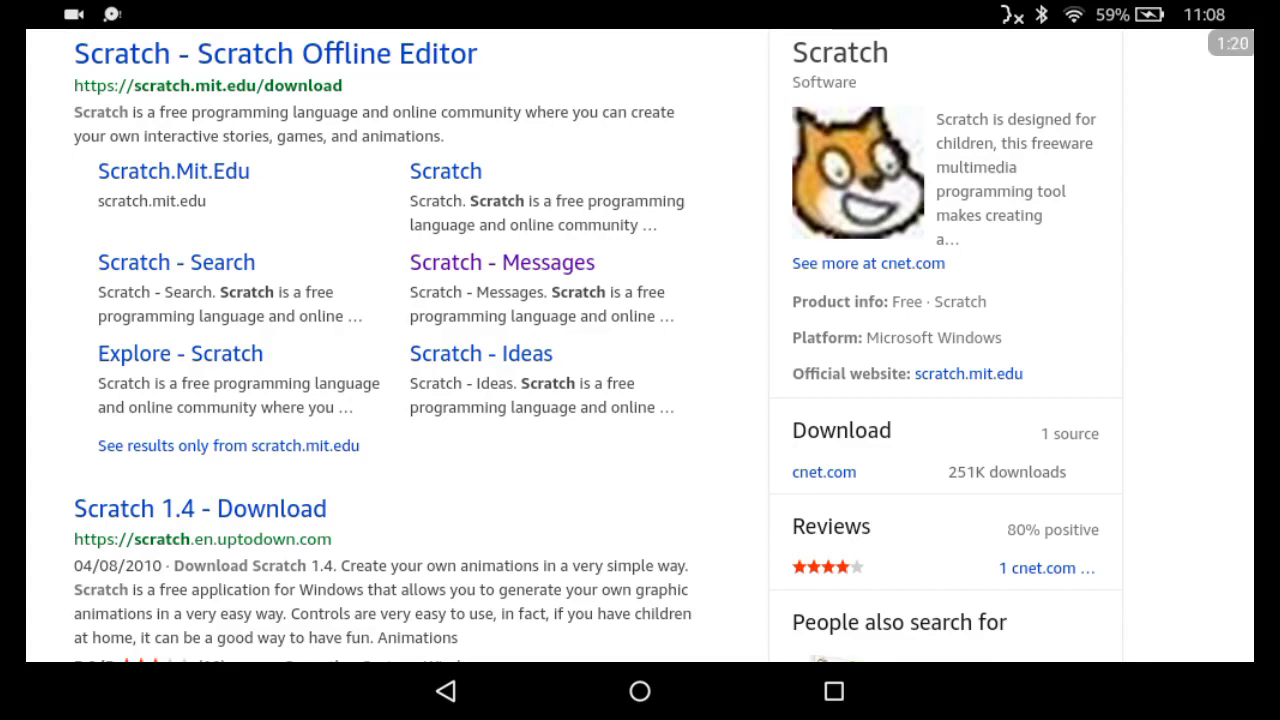
pyautogui.scroll(3, 640, 400)
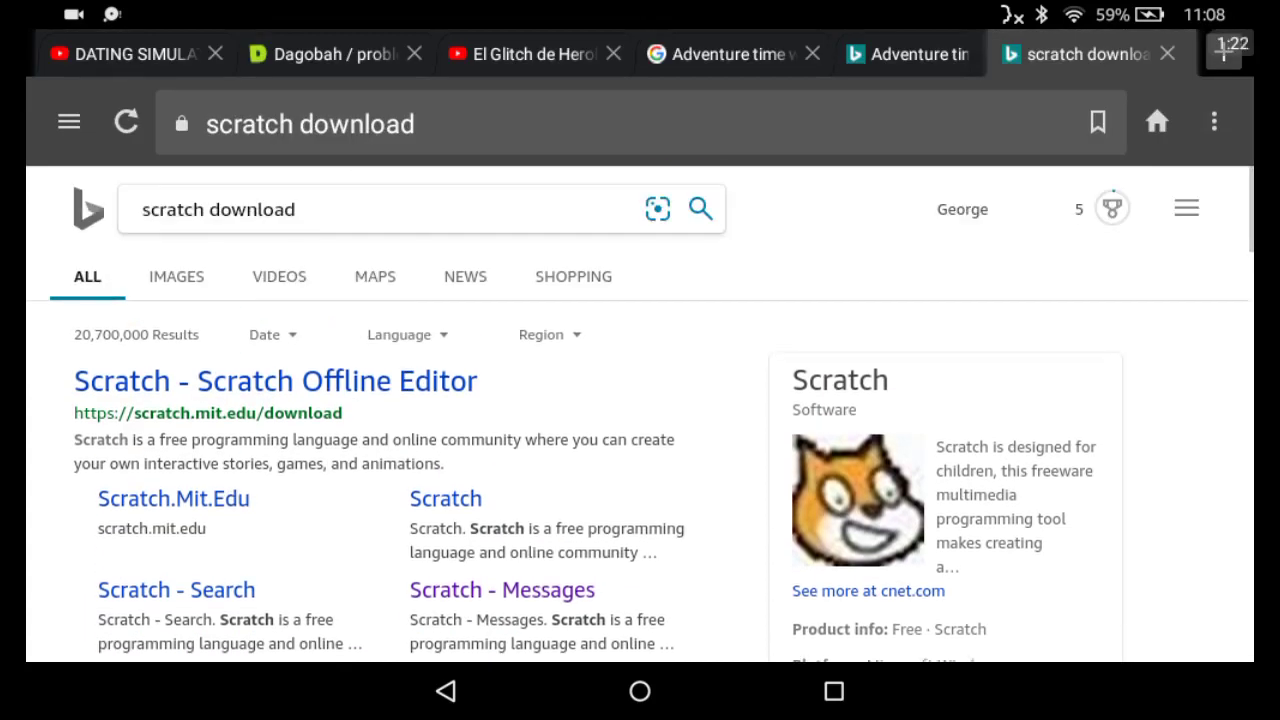
pyautogui.click(295, 209)
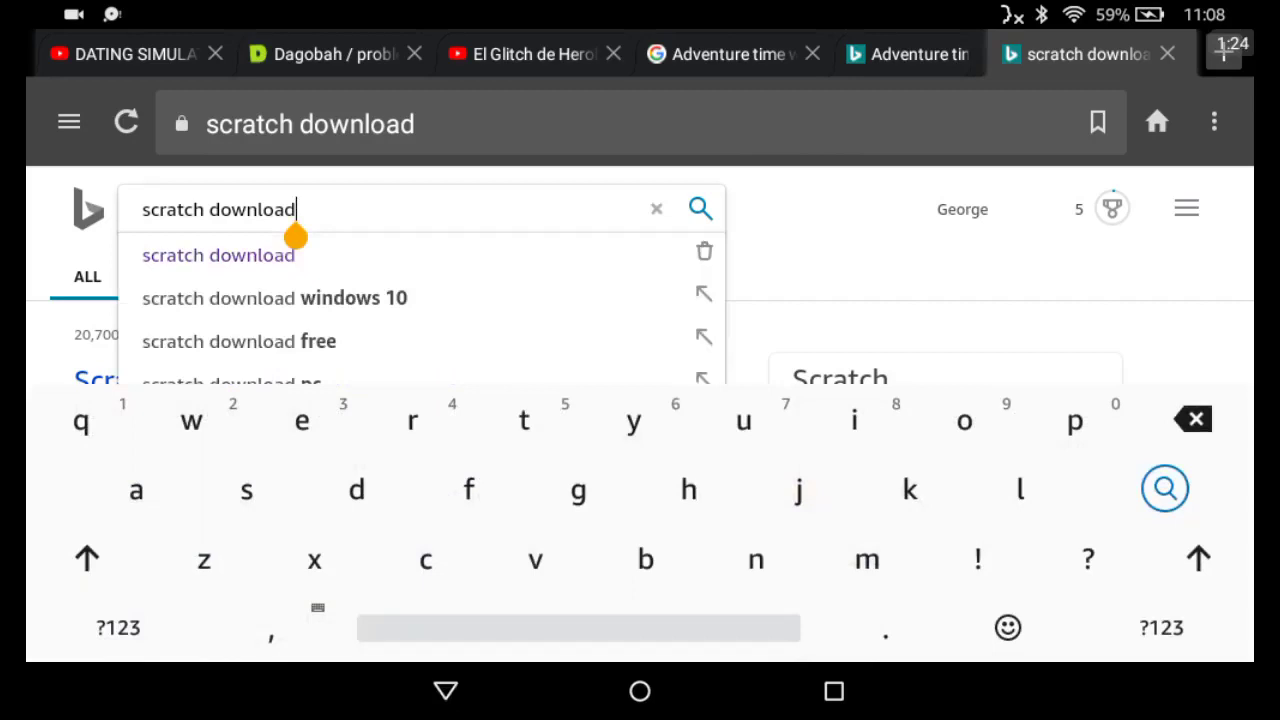
pyautogui.press('BackSpace')
pyautogui.press('BackSpace')
pyautogui.press('BackSpace')
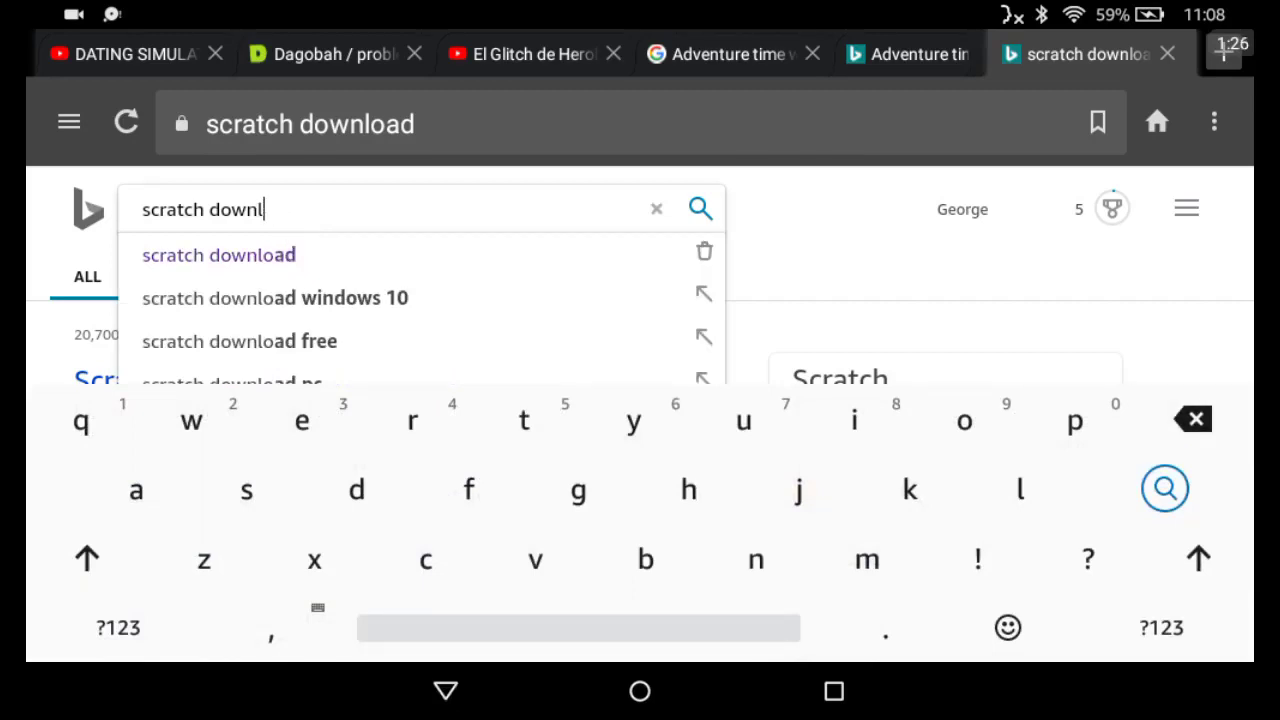
pyautogui.press('BackSpace')
pyautogui.press('BackSpace')
pyautogui.press('BackSpace')
pyautogui.press('BackSpace')
pyautogui.press('BackSpace')
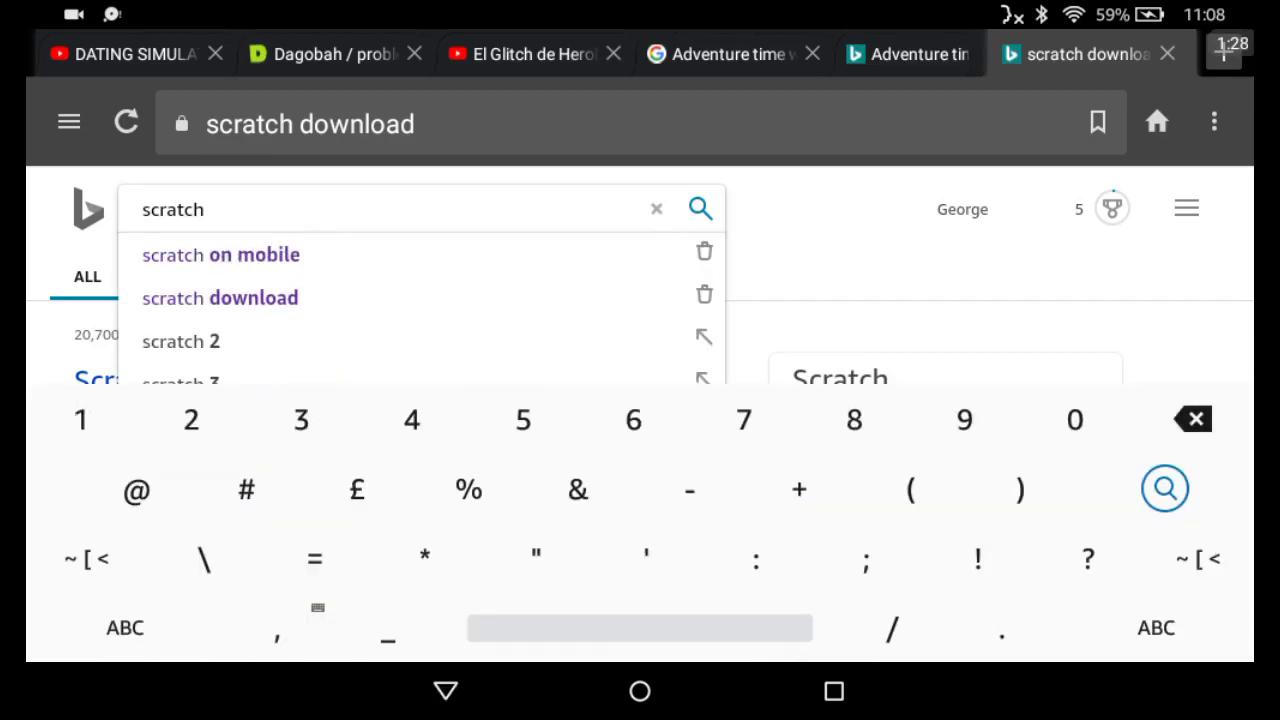
pyautogui.write('3 d')
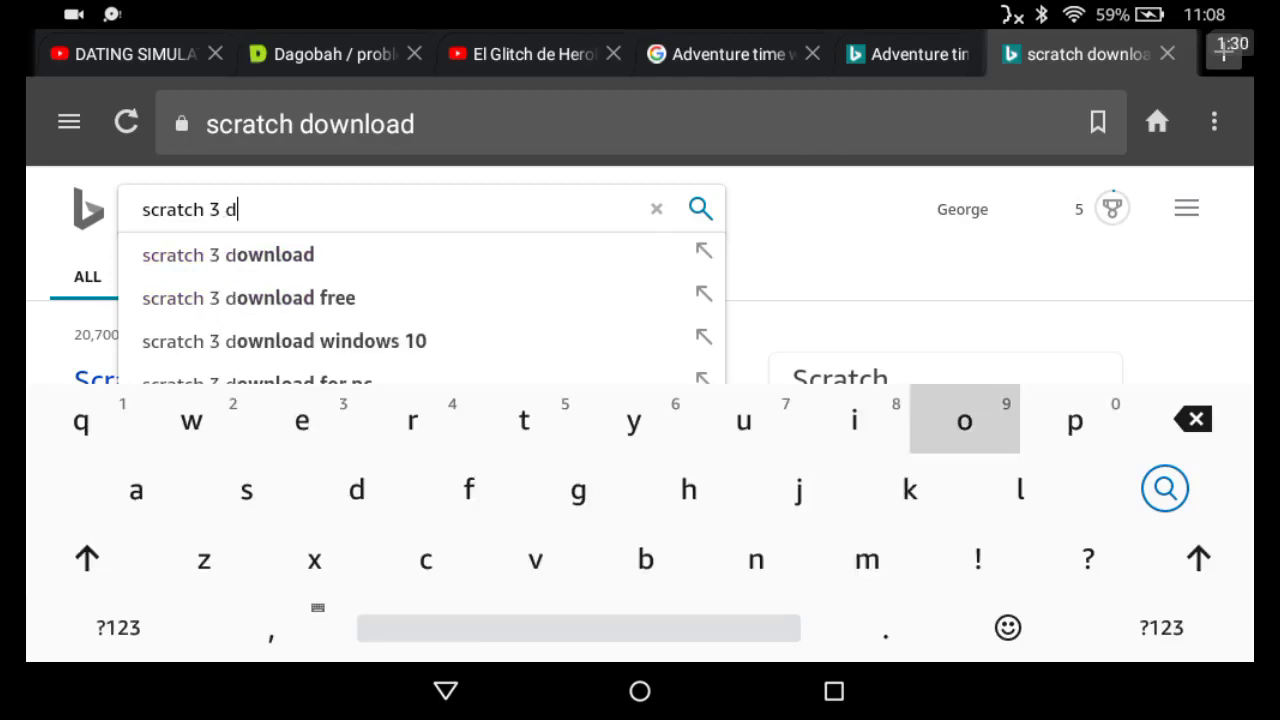
pyautogui.write('ownlo')
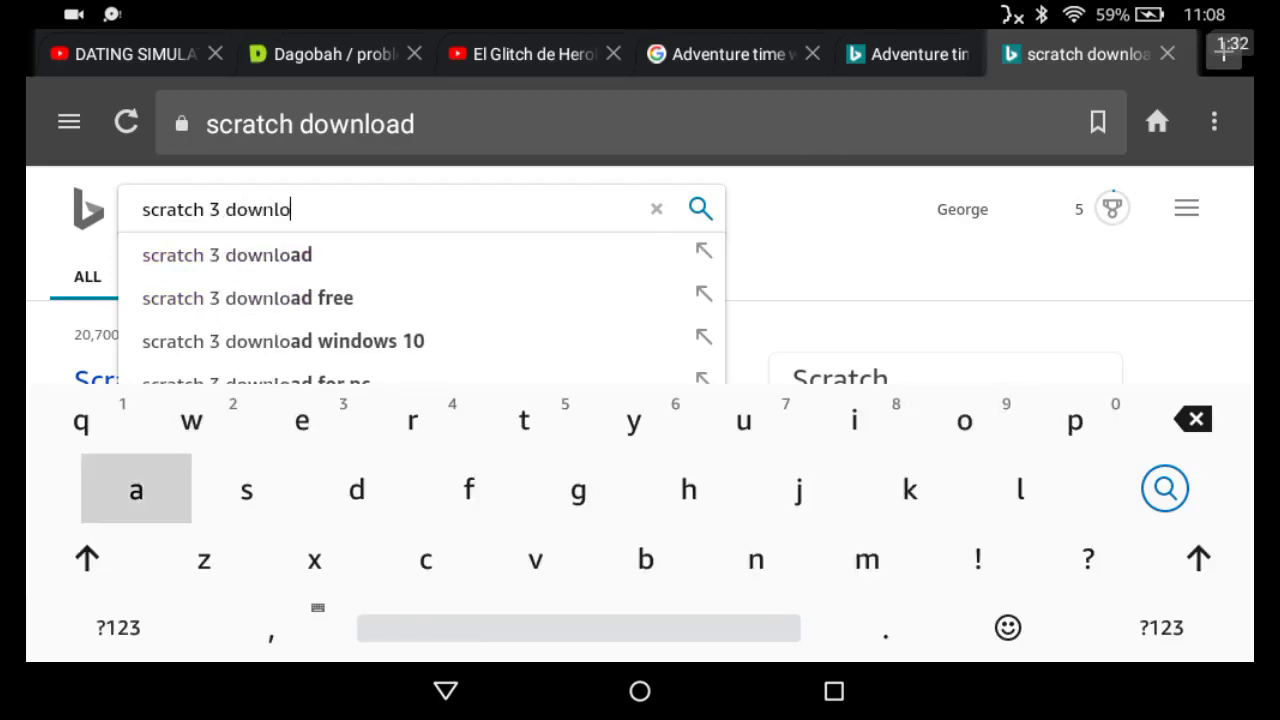
pyautogui.write('ad')
pyautogui.press('Return')
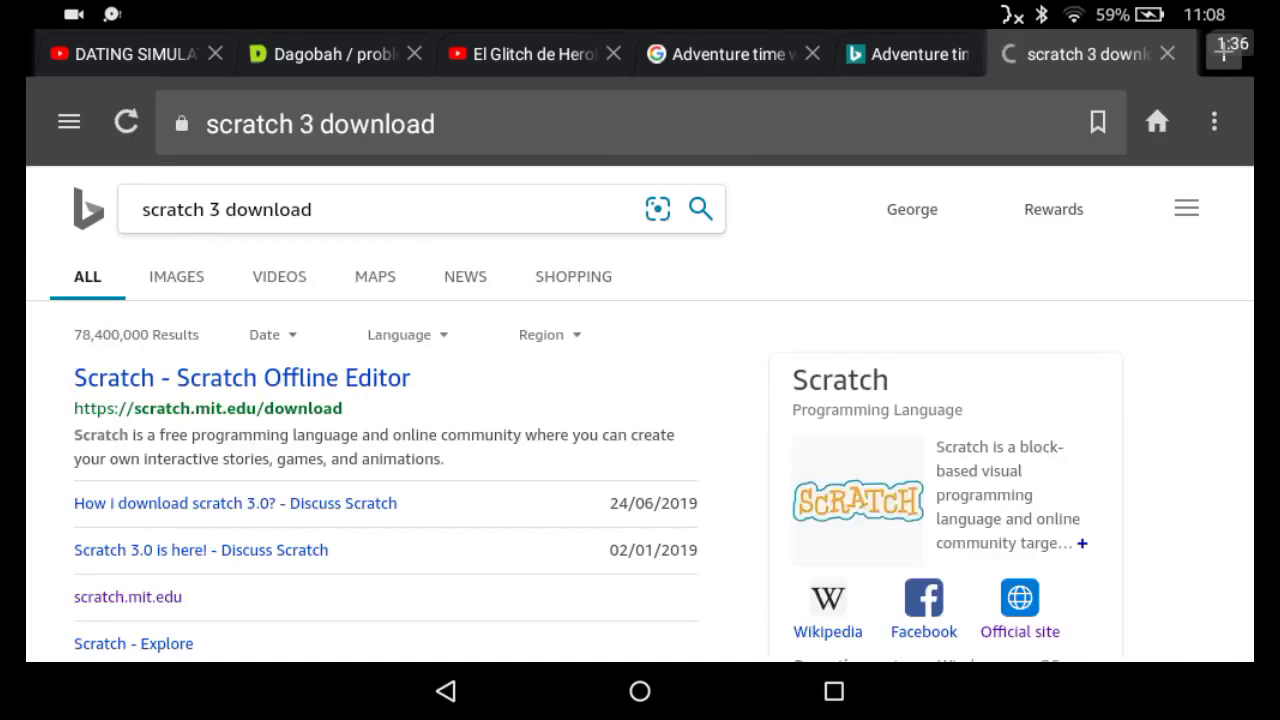
# Step: Scroll down the results to the apkpure 'Scratch 3.0 for Android' listing
pyautogui.scroll(-3, 640, 410)
pyautogui.scroll(-3, 640, 410)
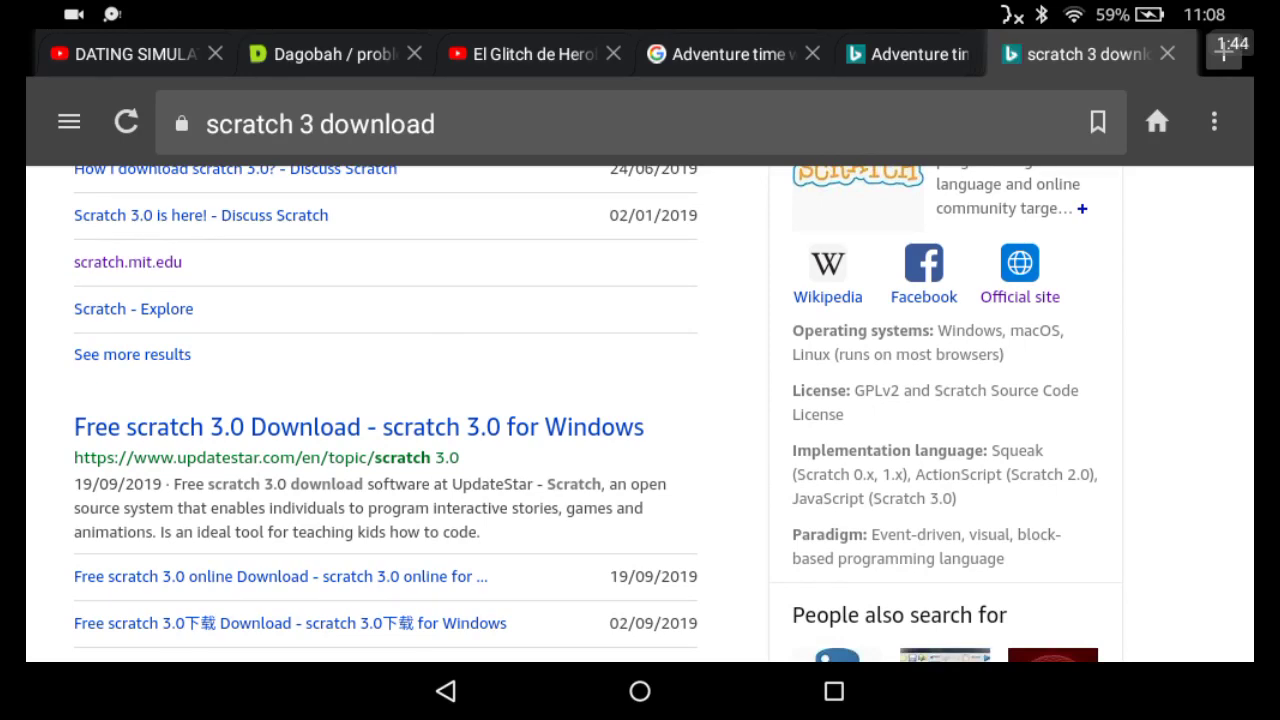
pyautogui.scroll(-3, 640, 400)
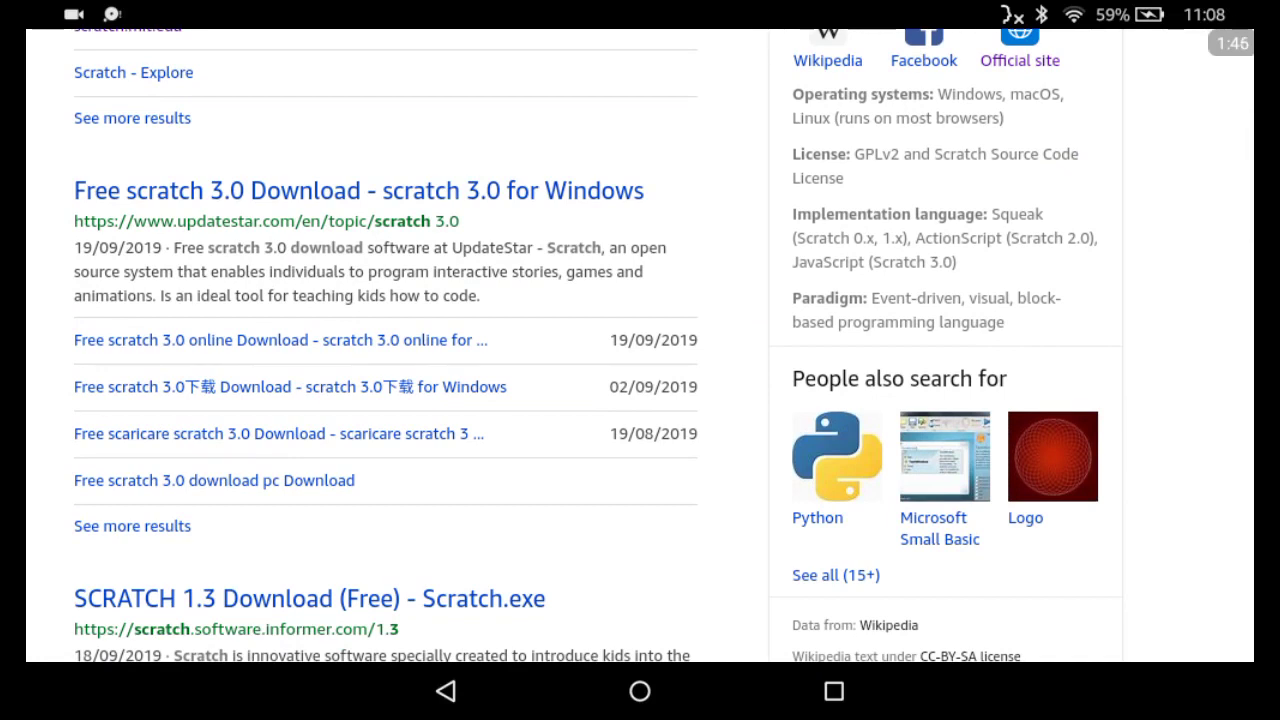
pyautogui.scroll(-2, 640, 400)
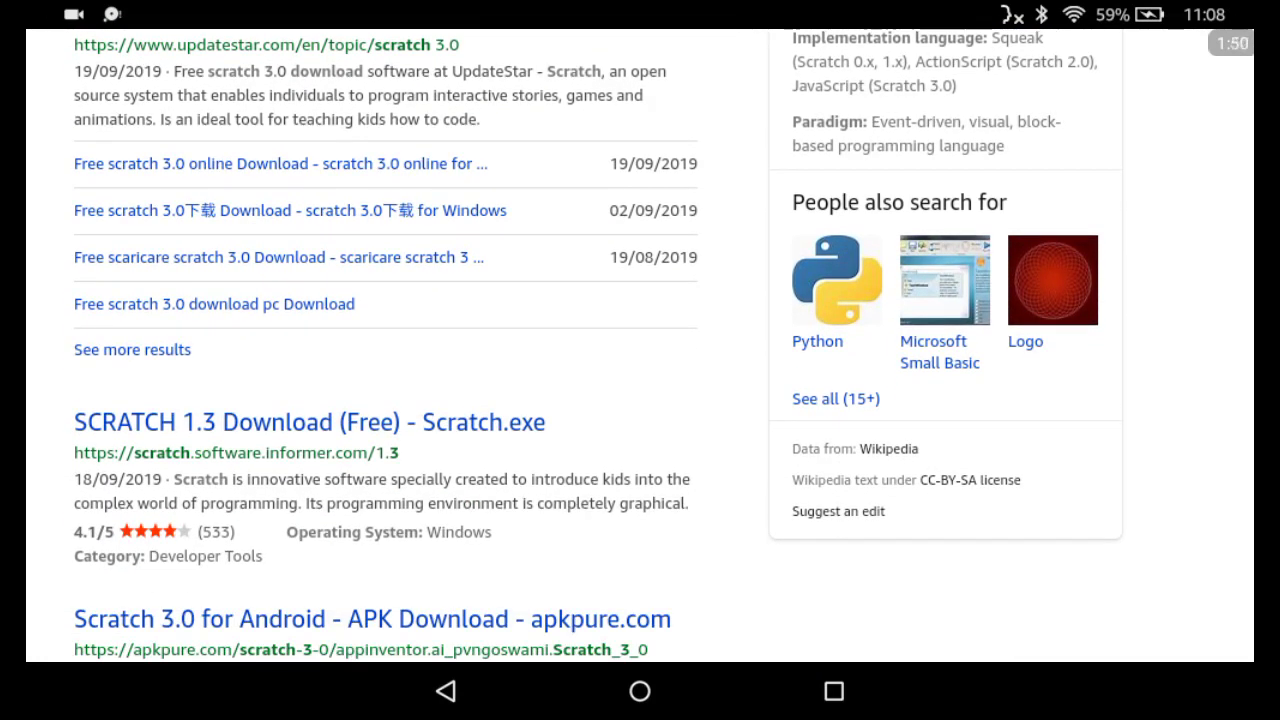
pyautogui.scroll(-2, 640, 400)
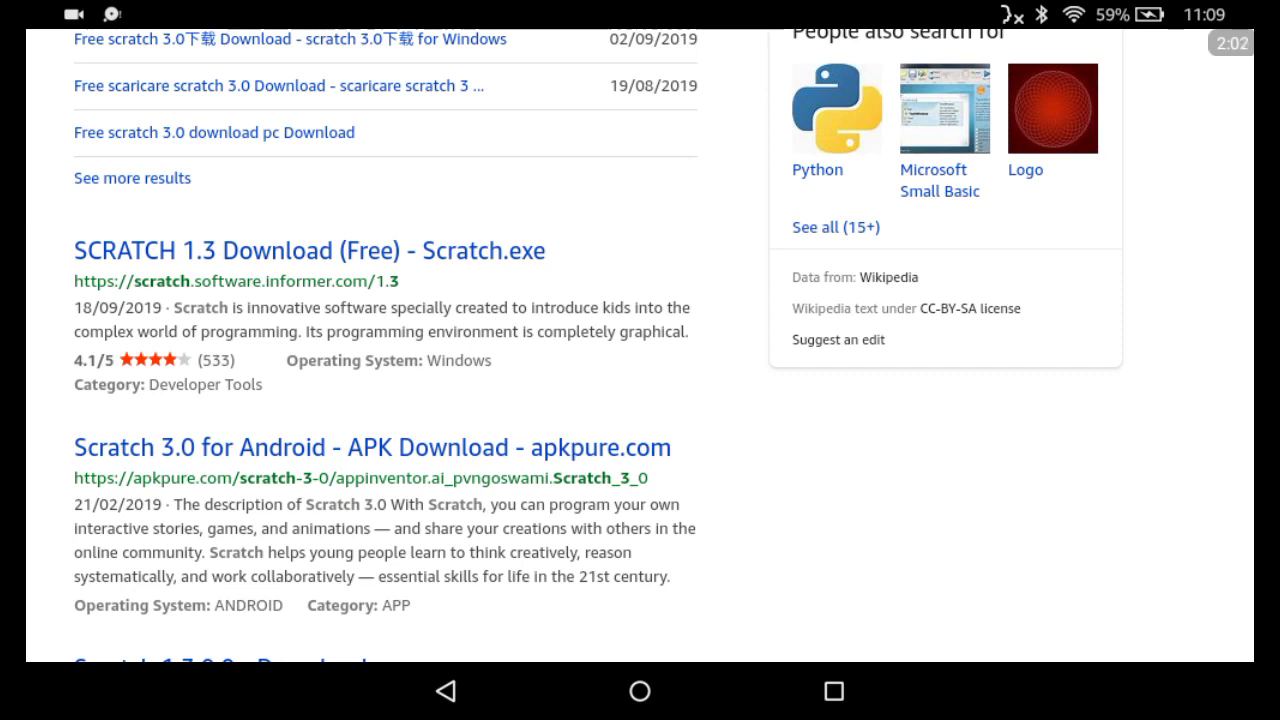
# Step: Open the apkpure Scratch 3.0 result and choose to always open it in APKPure
pyautogui.click(372, 447)
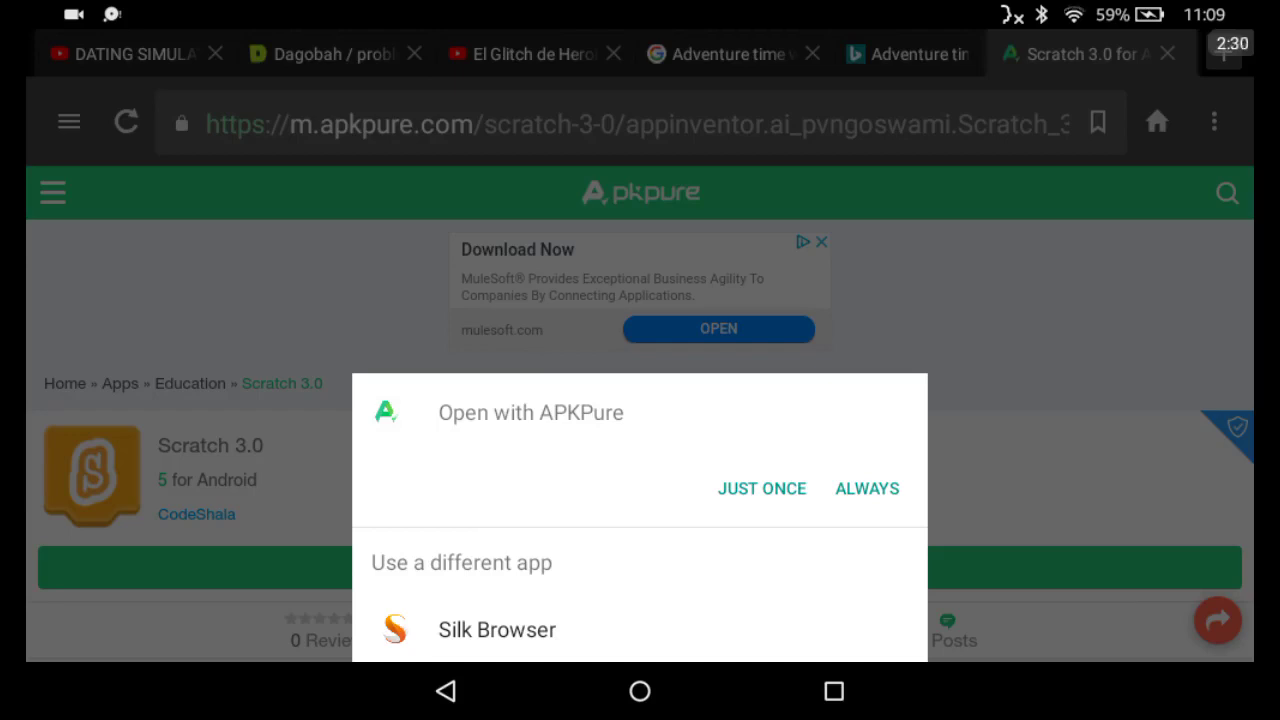
pyautogui.click(867, 488)
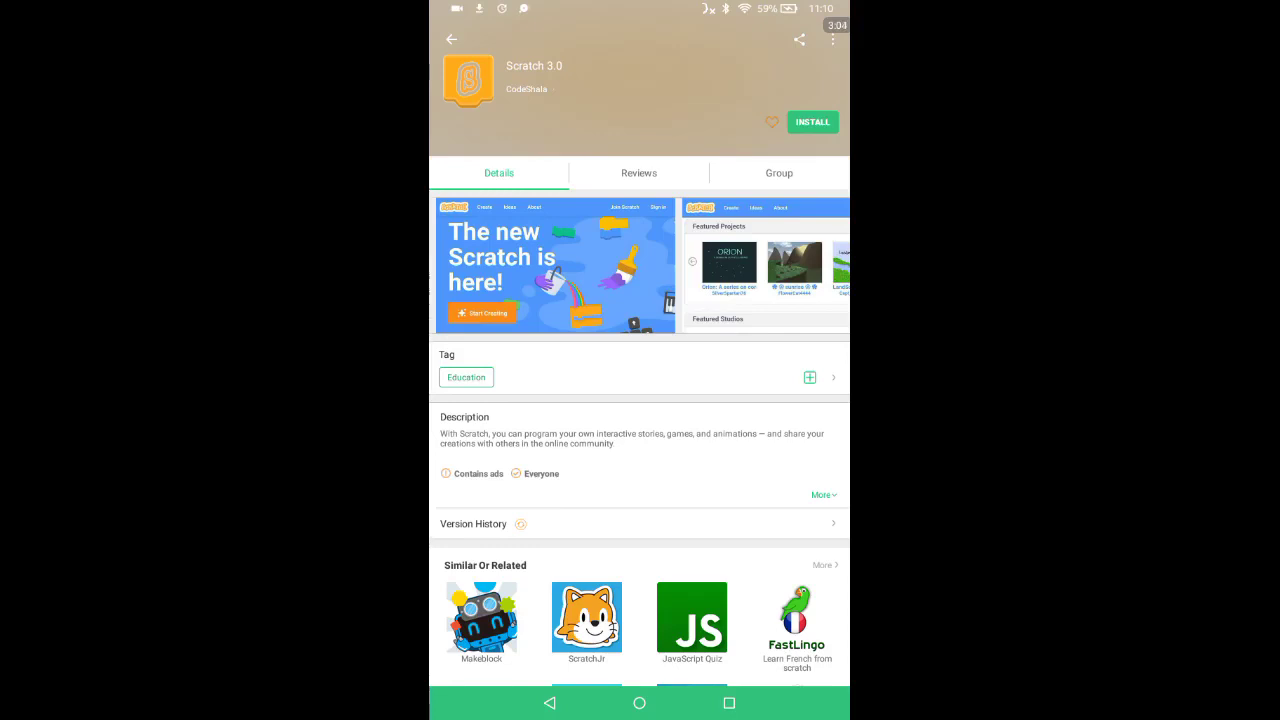
# Step: Start the Scratch 3.0 download in APKPure to reach its install prompt
pyautogui.click(812, 121)
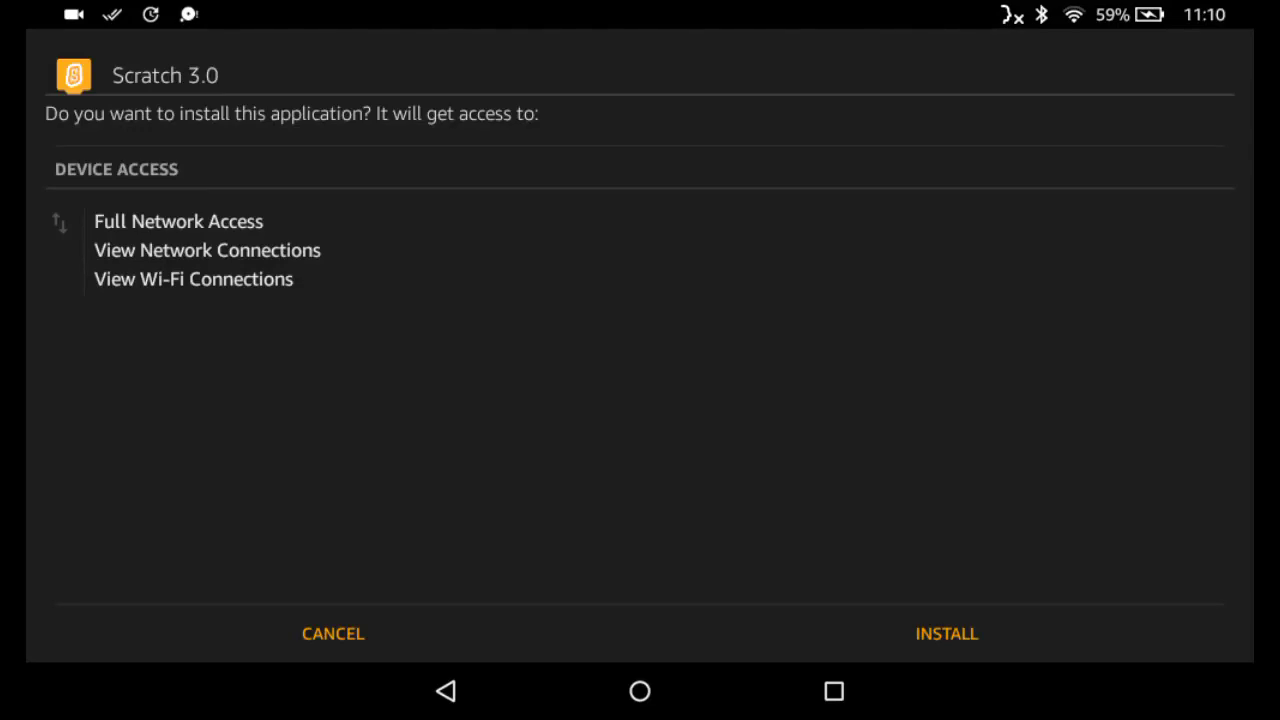
# Step: Close the notification shade and approve installing Scratch 3.0 in the permissions dialog
pyautogui.moveTo(640, 5); pyautogui.dragTo(640, 400)
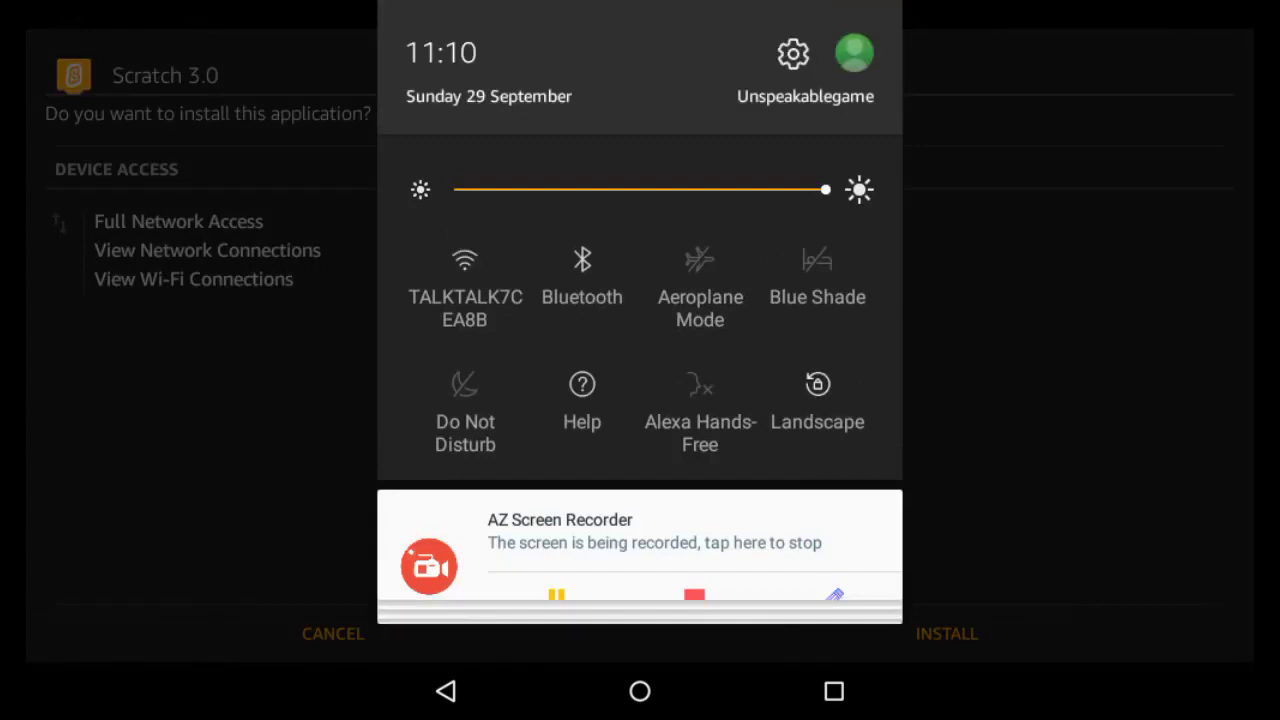
pyautogui.scroll(-3, 640, 450)
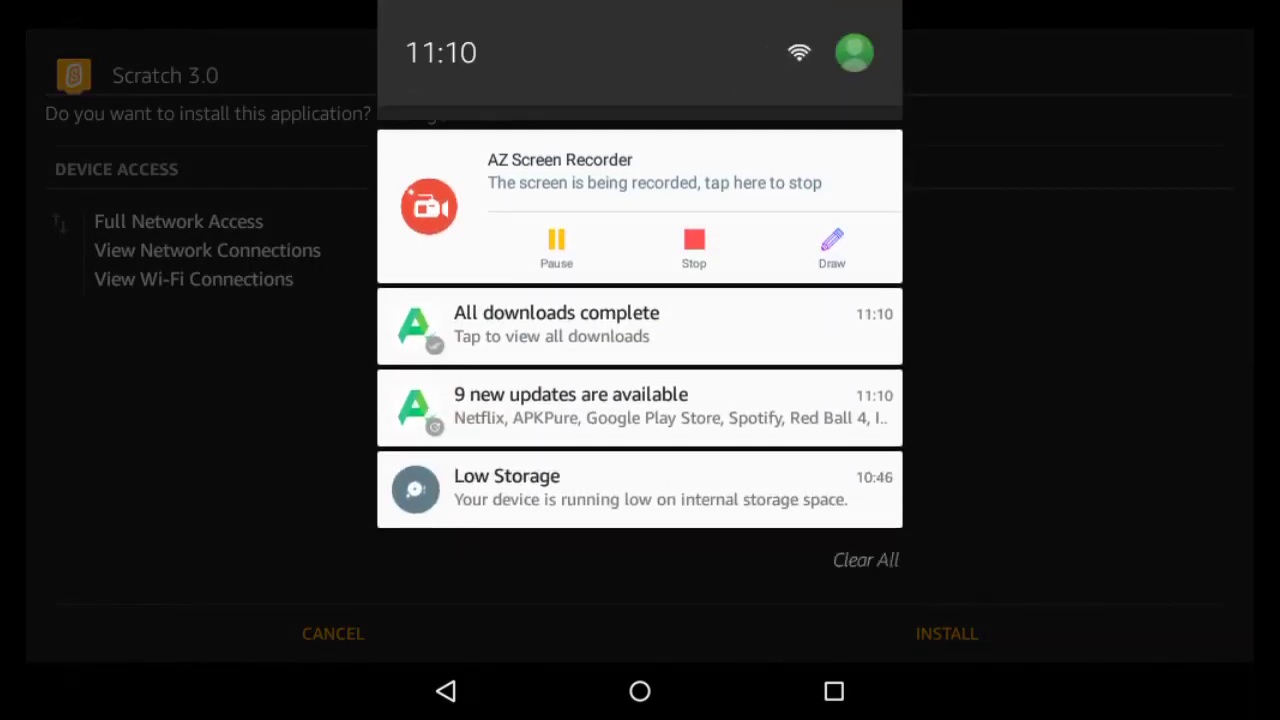
pyautogui.moveTo(640, 450); pyautogui.dragTo(640, 100)
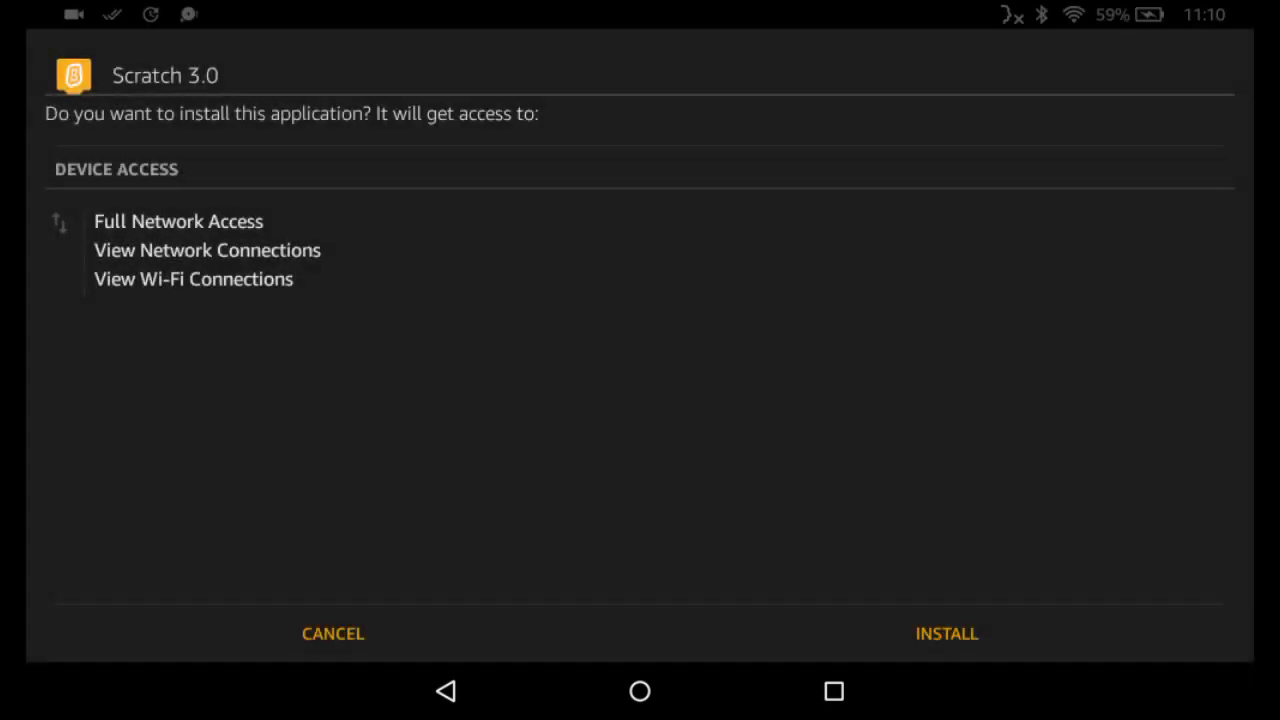
pyautogui.click(935, 634)
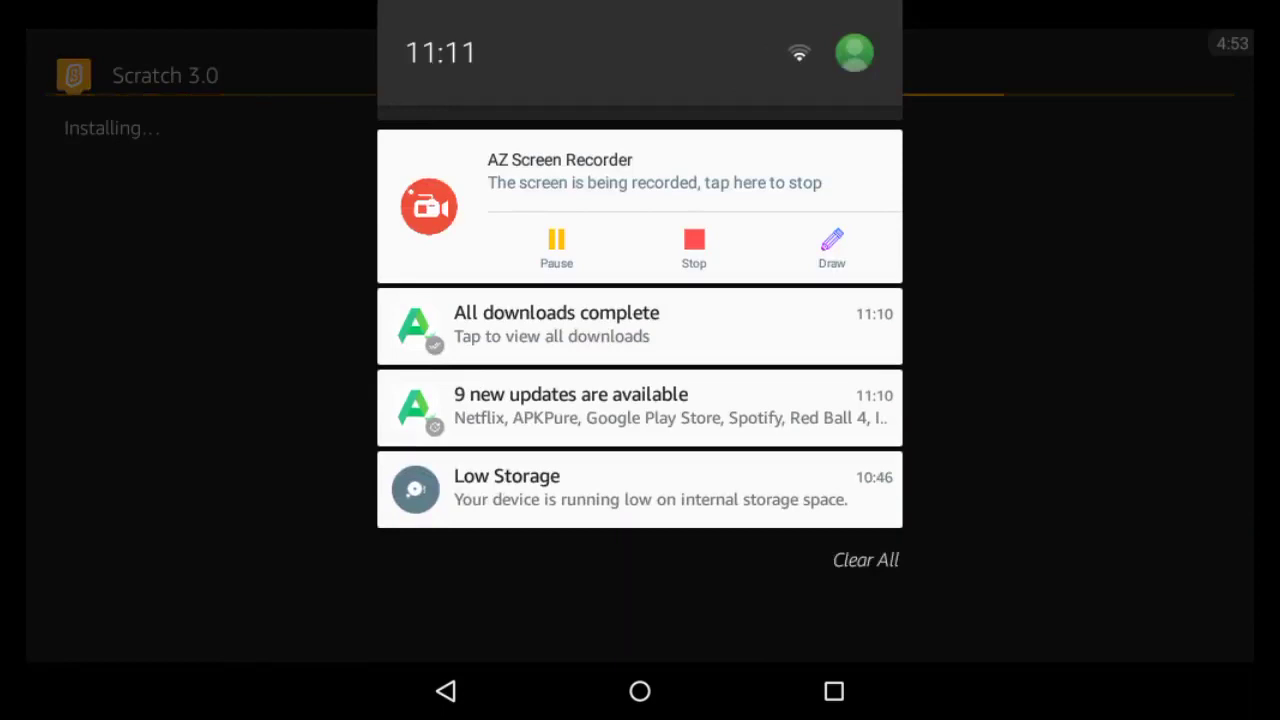
# Step: Swipe away the 'All downloads complete' notification
pyautogui.moveTo(640, 326); pyautogui.dragTo(200, 326)
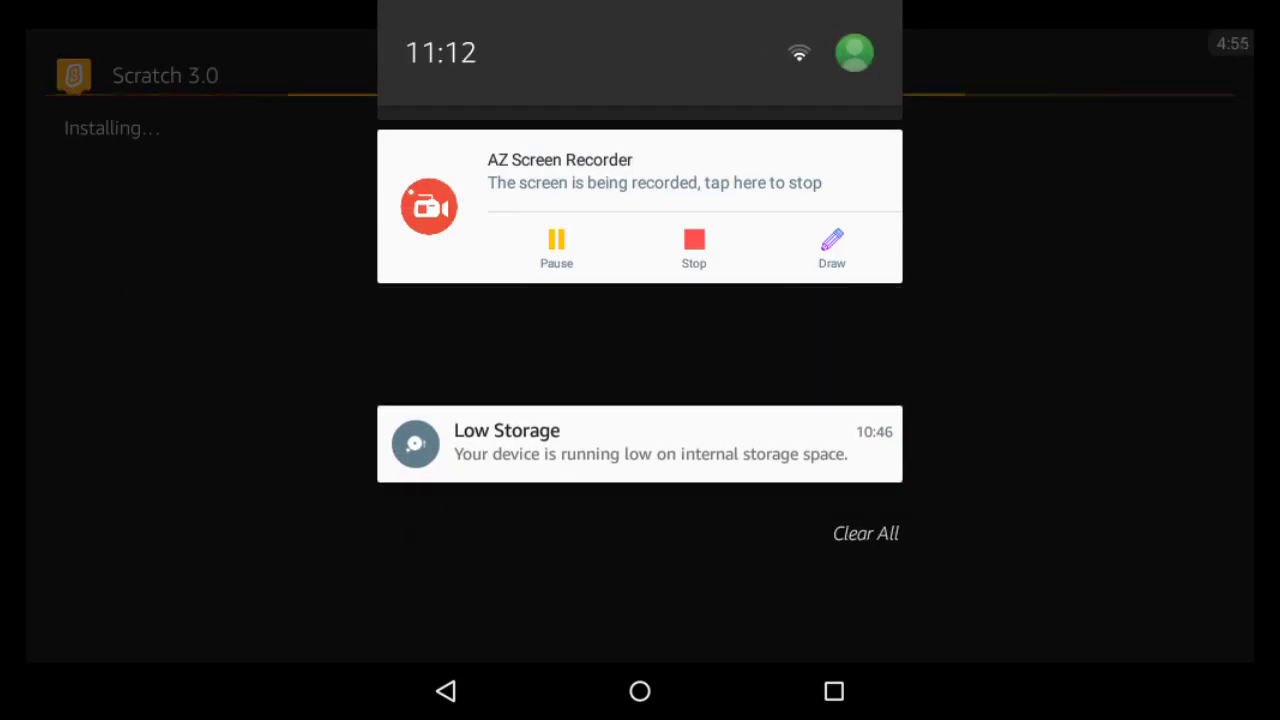